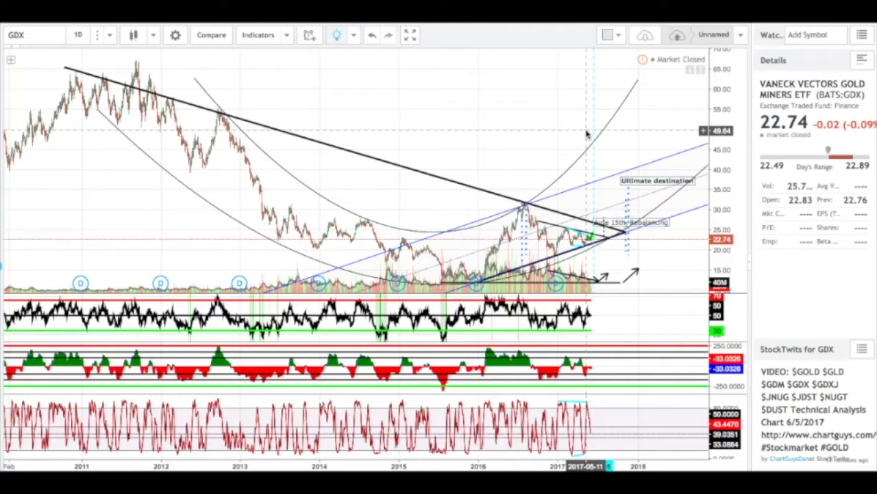
# Step: Review the descending trendline, parabola and dotted line, then switch GDX to the 120 (2-hour) interval
pyautogui.click(100, 77)
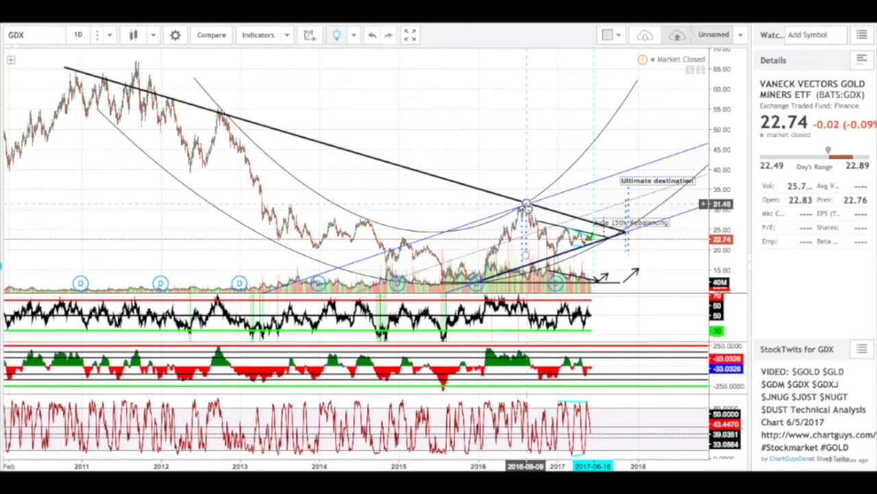
pyautogui.click(529, 209)
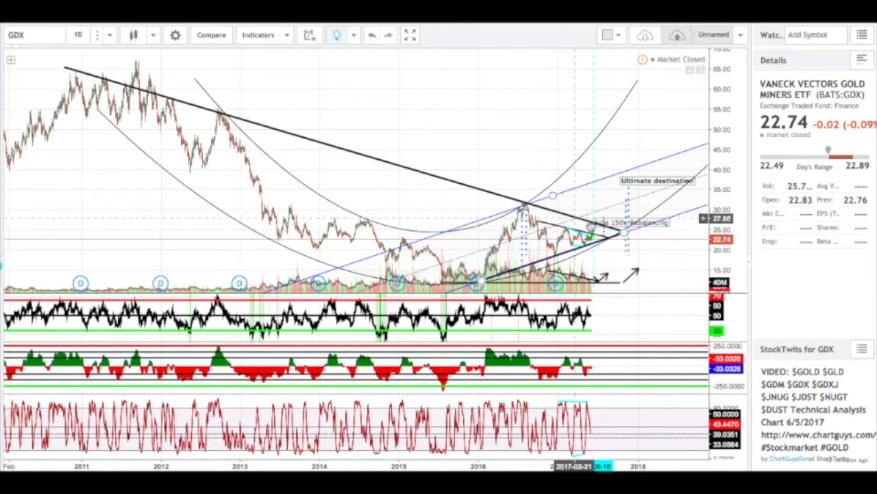
pyautogui.click(626, 234)
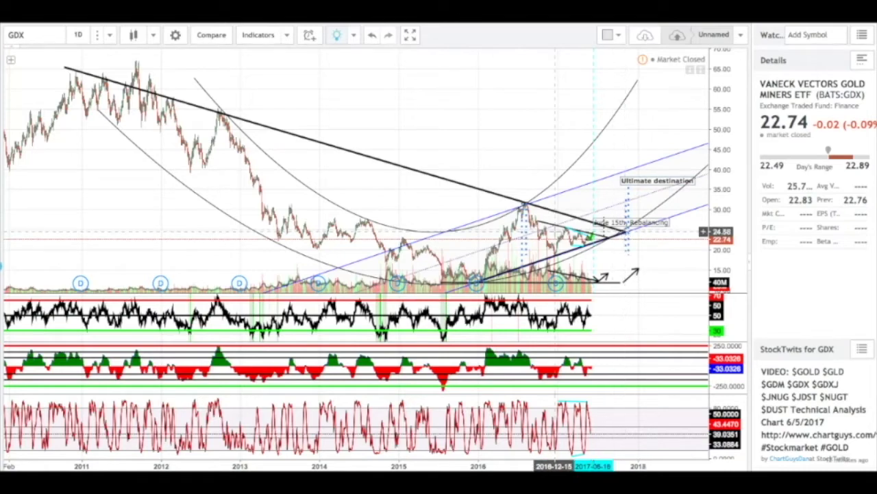
pyautogui.write('120')
pyautogui.press('Return')
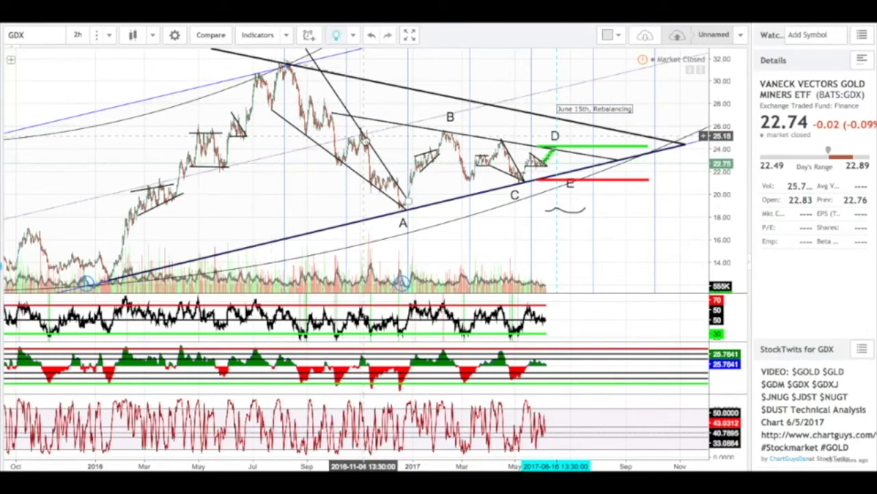
# Step: Place a trendline from the point A low up to the D point on the 2-hour chart
pyautogui.click(406, 205)
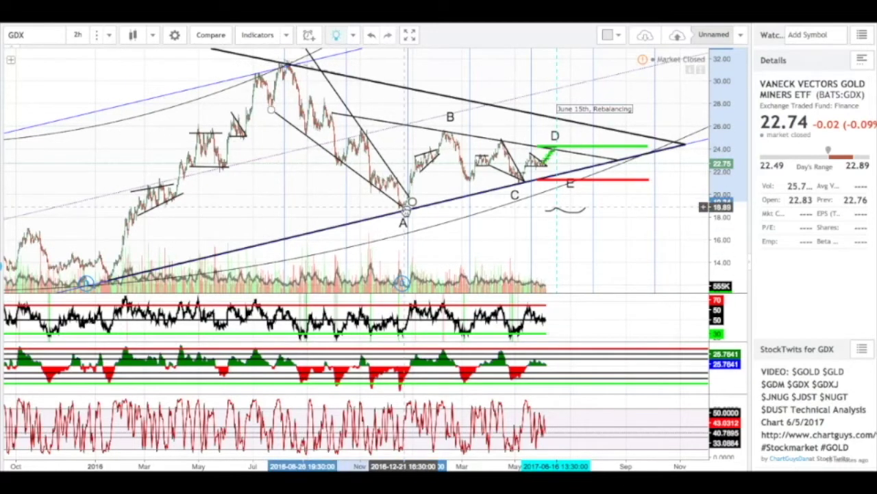
pyautogui.click(405, 206)
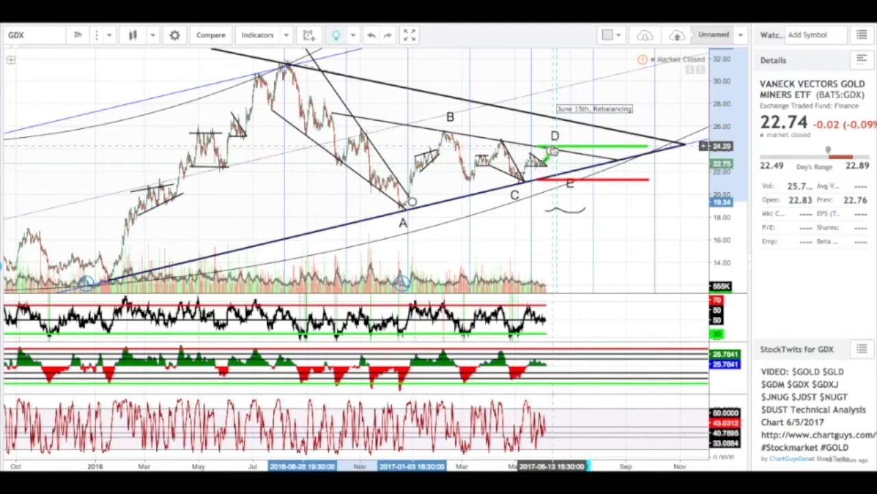
pyautogui.click(553, 150)
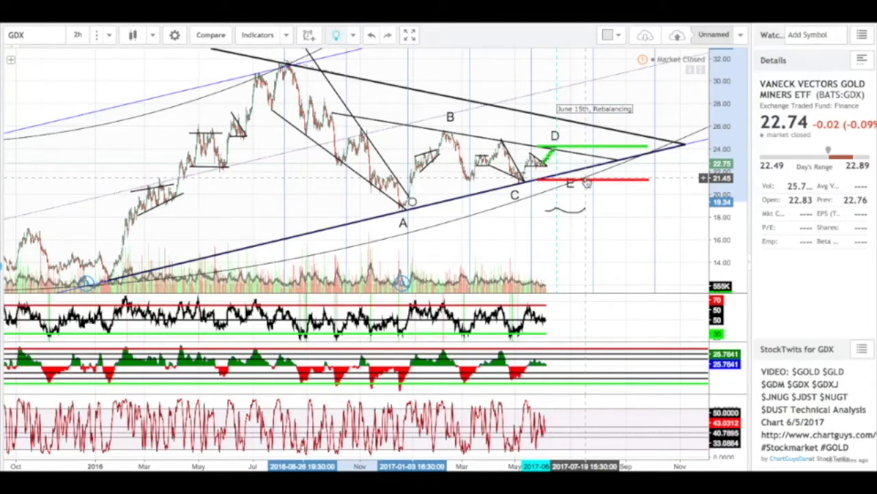
pyautogui.scroll(1, 587, 181)
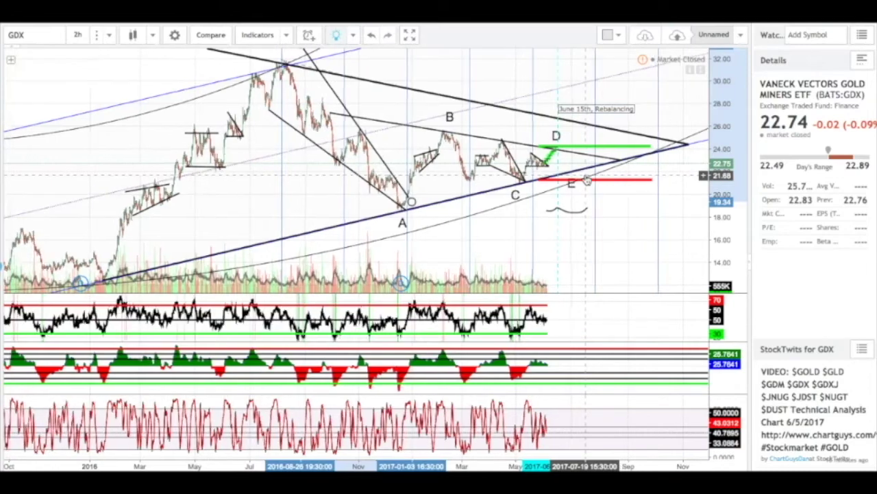
pyautogui.scroll(5, 587, 181)
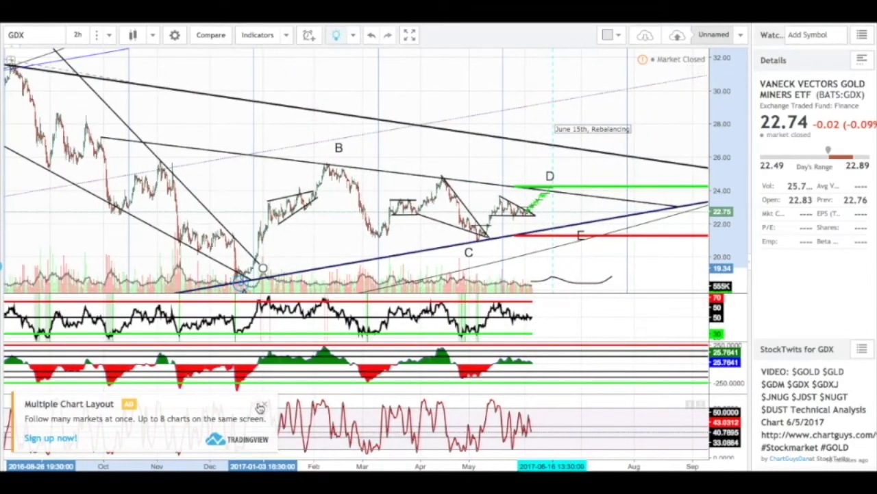
# Step: Close the Multiple Chart Layout ad and extend the projected-path curve below E rightward
pyautogui.click(263, 406)
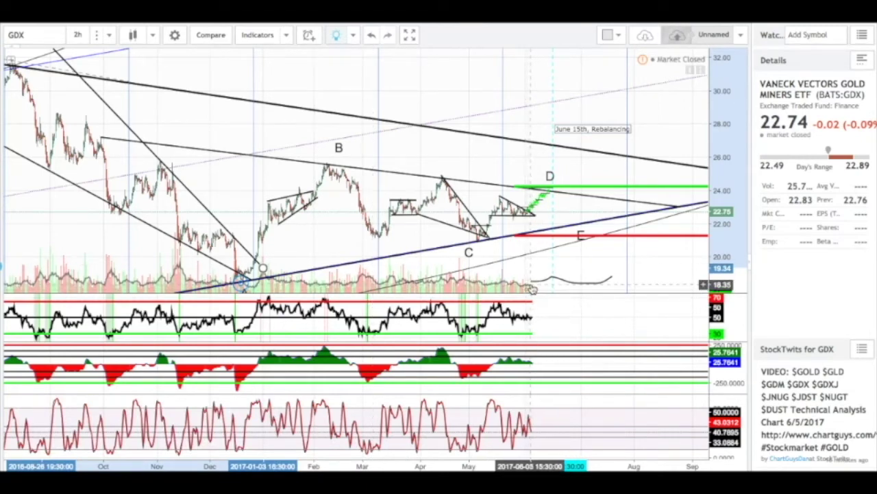
pyautogui.moveTo(553, 279); pyautogui.dragTo(598, 288)
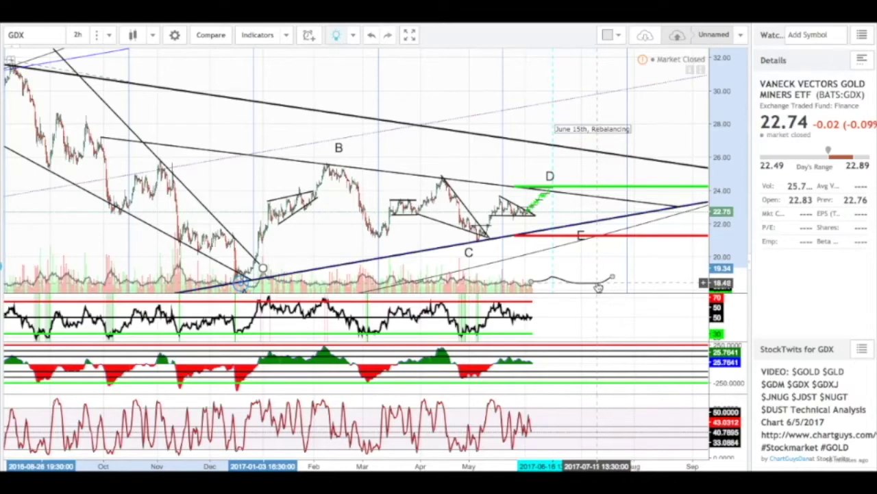
pyautogui.scroll(-3, 609, 257)
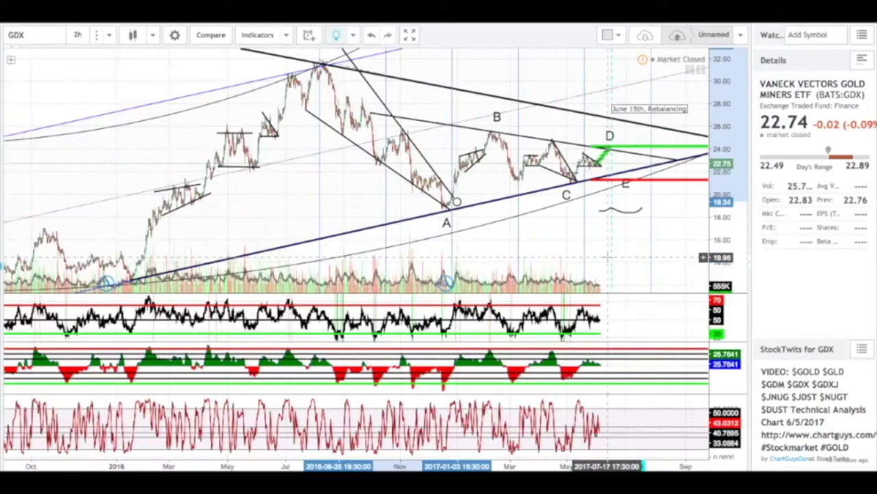
pyautogui.scroll(5, 608, 257)
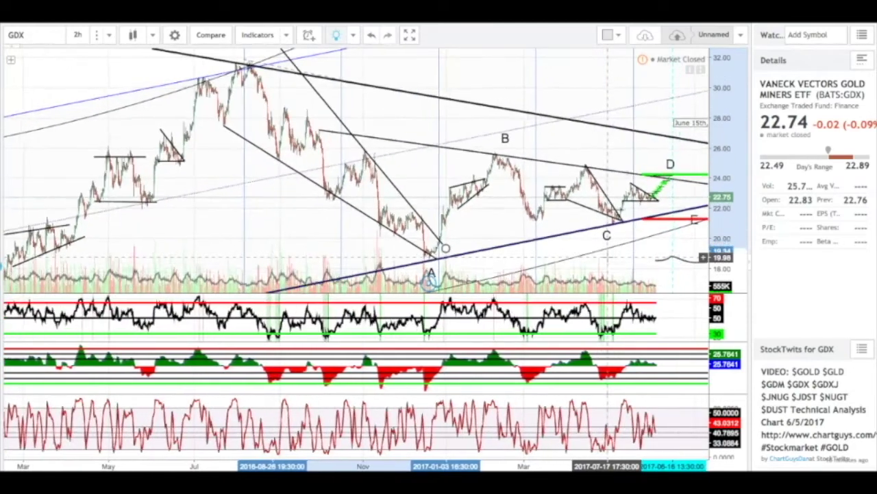
pyautogui.scroll(-3, 607, 257)
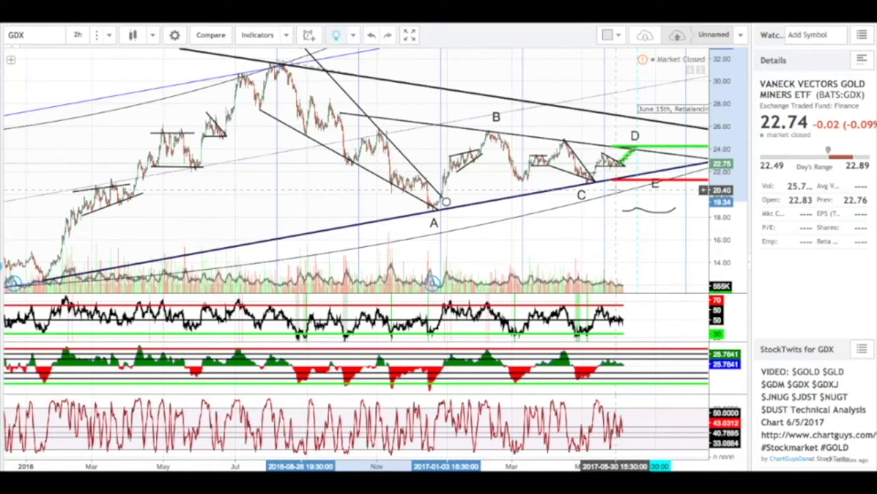
# Step: Change the interval to 1h and zoom into the May–July triangles near D and E
pyautogui.write('1h')
pyautogui.press('Return')
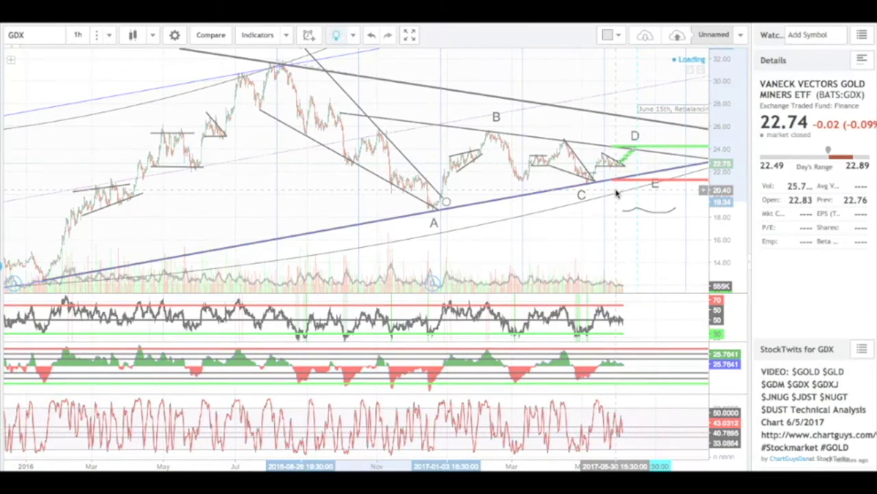
pyautogui.scroll(-3, 616, 192)
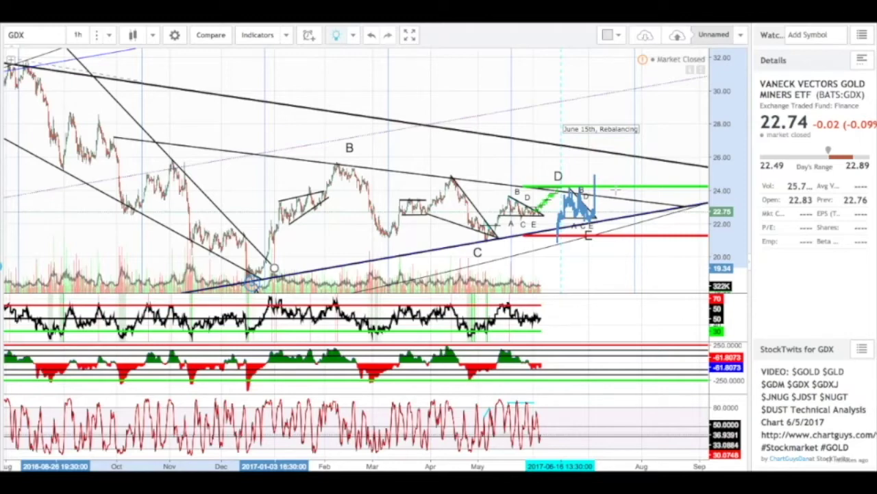
pyautogui.scroll(5, 616, 192)
pyautogui.scroll(1, 616, 191)
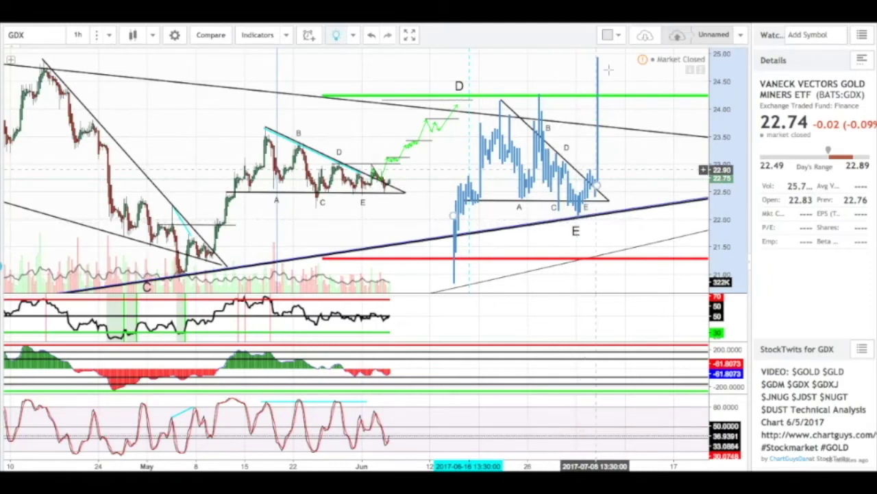
pyautogui.scroll(3, 306, 218)
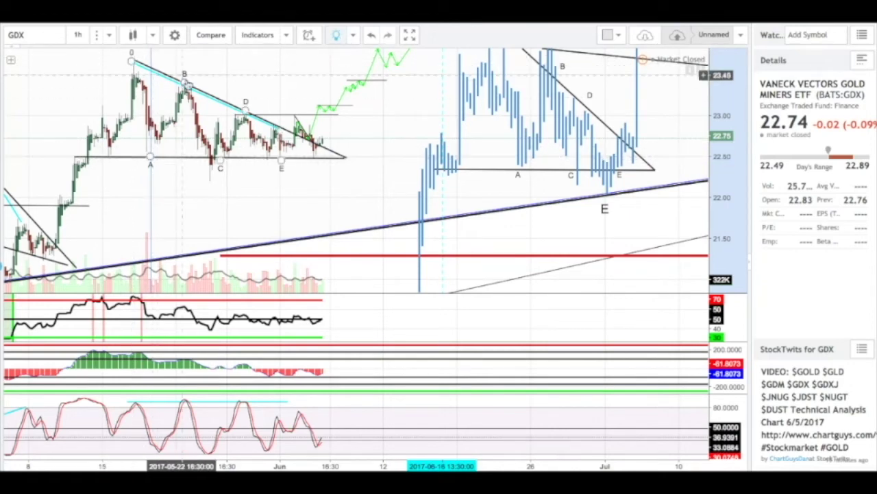
pyautogui.scroll(-3, 411, 185)
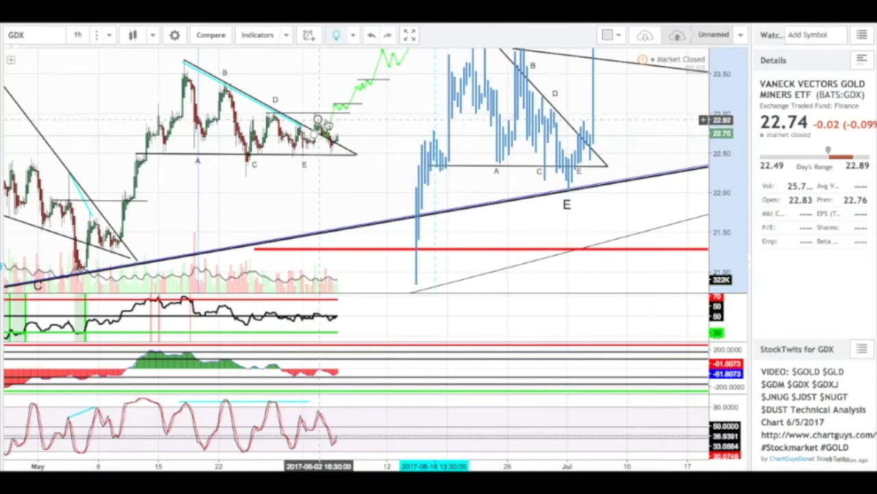
pyautogui.scroll(3, 318, 128)
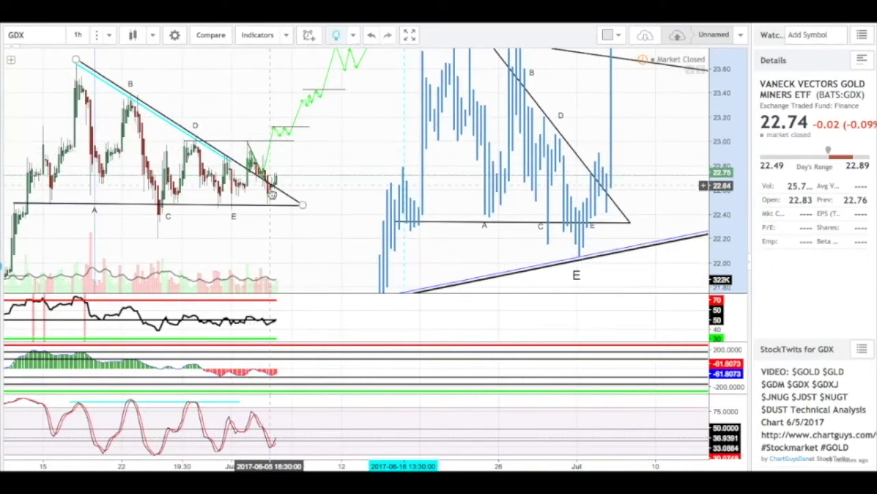
pyautogui.click(269, 204)
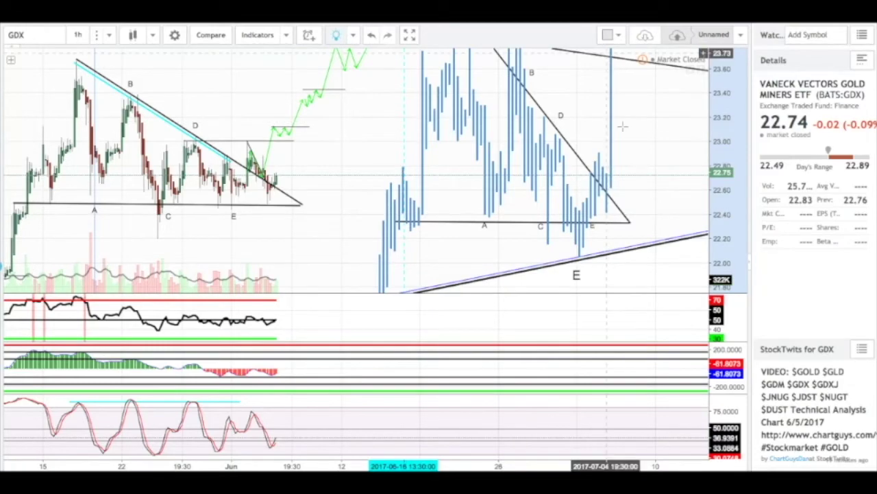
pyautogui.scroll(-4, 623, 130)
pyautogui.scroll(-1, 624, 135)
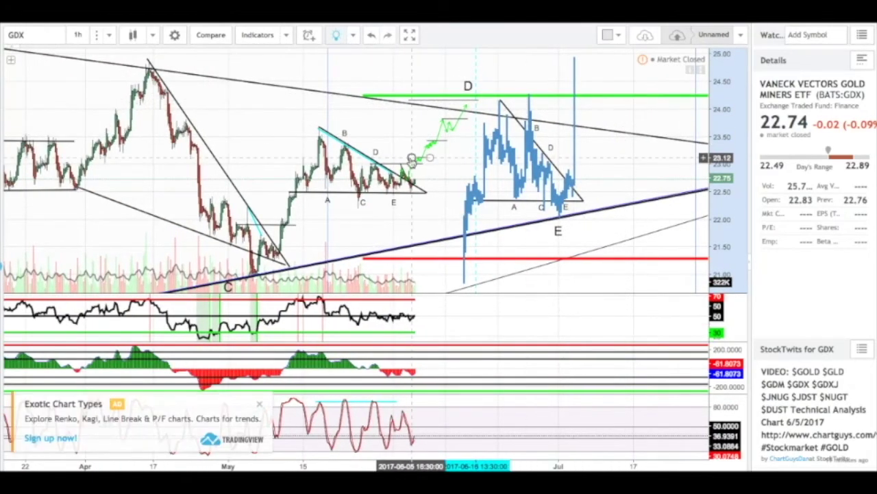
# Step: Close the Exotic Chart Types ad, frame the hourly ABCDE triangle, and select the stochastic's cyan trendline
pyautogui.click(259, 403)
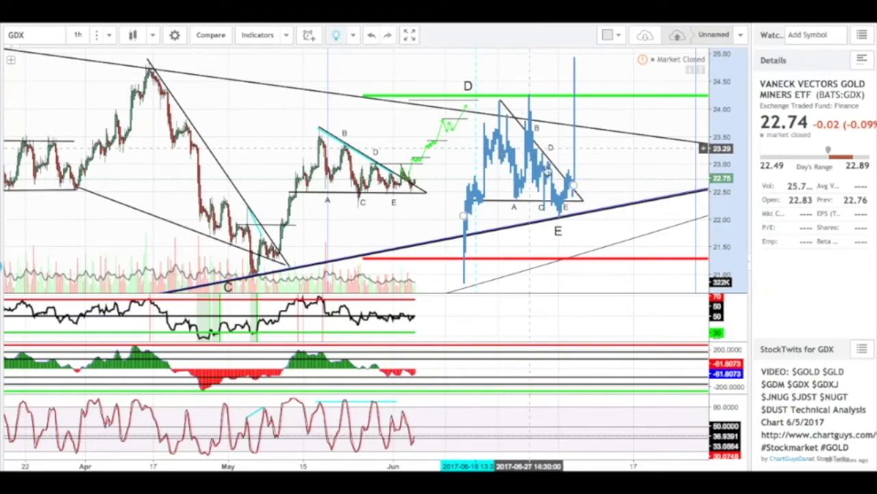
pyautogui.scroll(5, 577, 205)
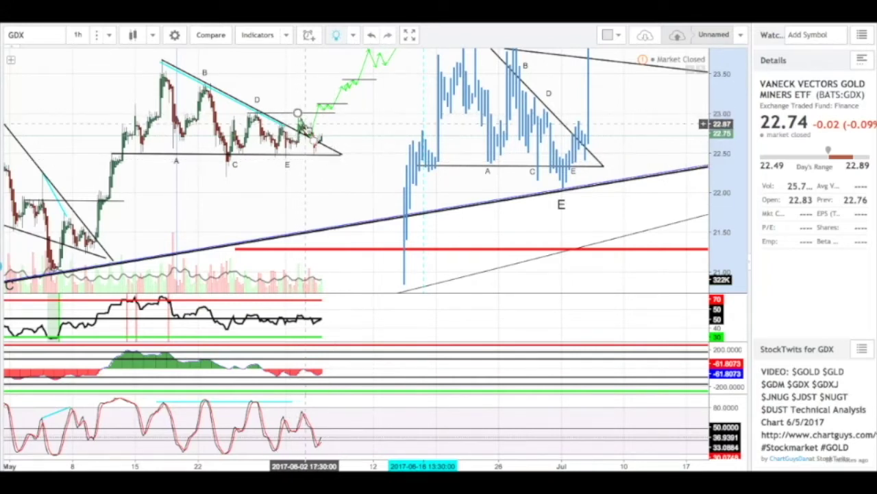
pyautogui.scroll(5, 312, 140)
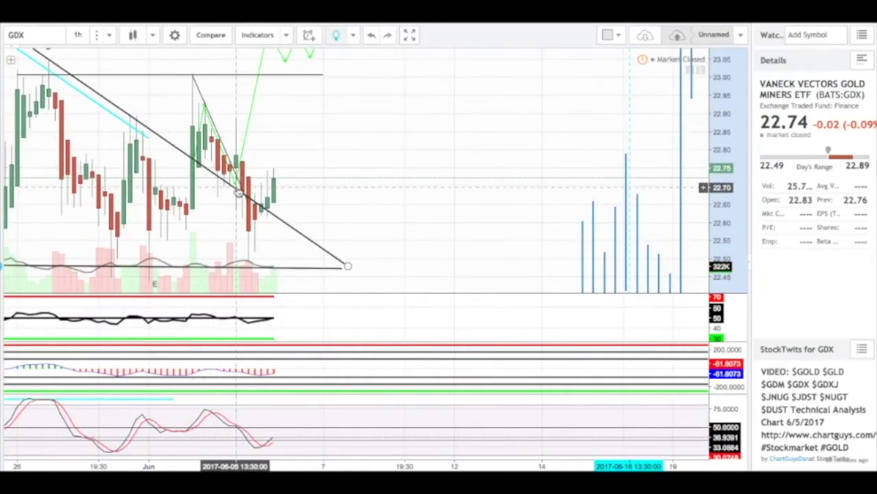
pyautogui.scroll(-5, 263, 69)
pyautogui.scroll(-2, 263, 68)
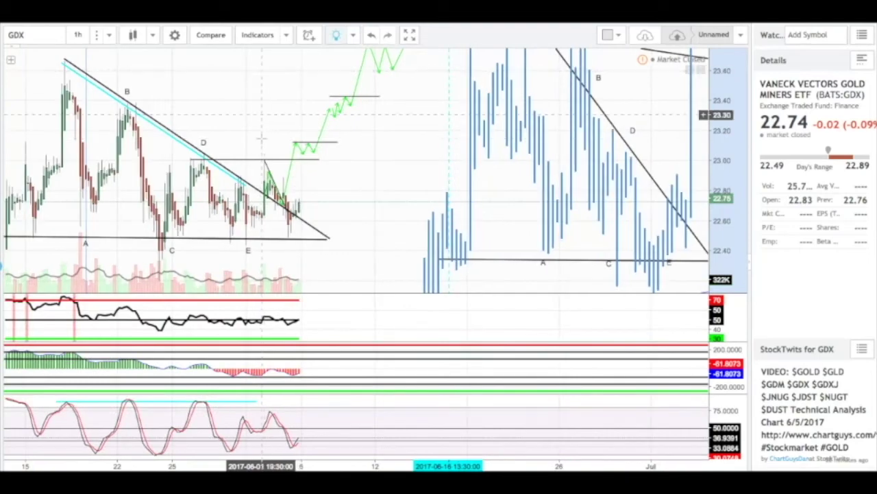
pyautogui.moveTo(620, 195); pyautogui.dragTo(509, 195)
pyautogui.scroll(-5, 509, 195)
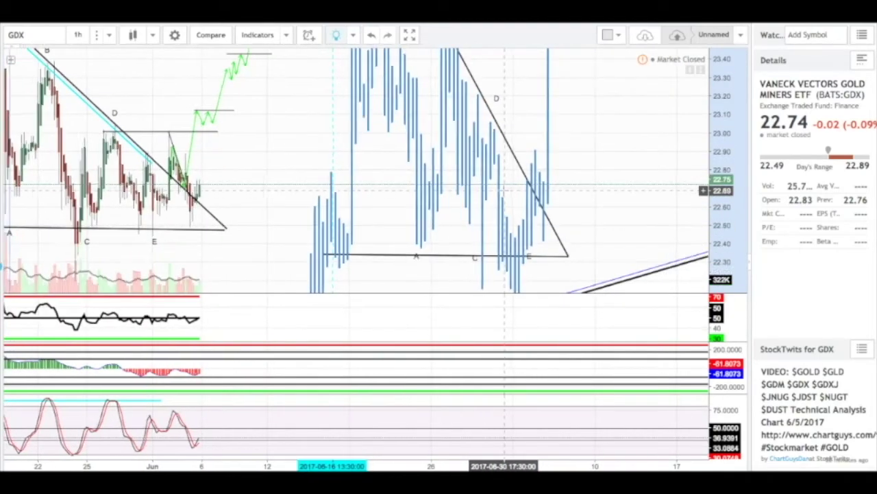
pyautogui.scroll(3, 505, 190)
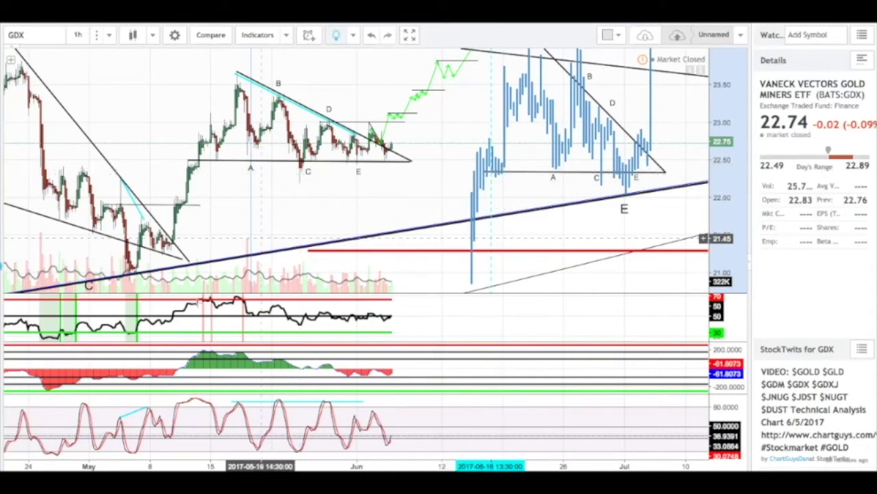
pyautogui.click(121, 419)
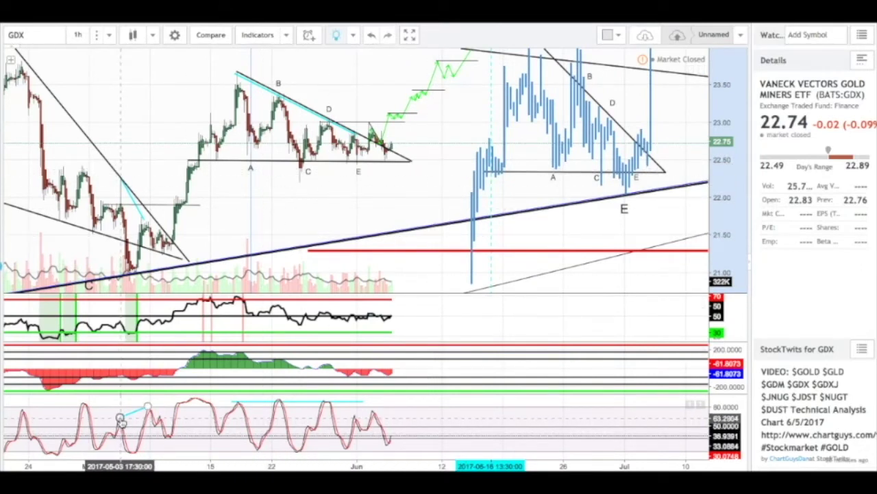
pyautogui.click(122, 182)
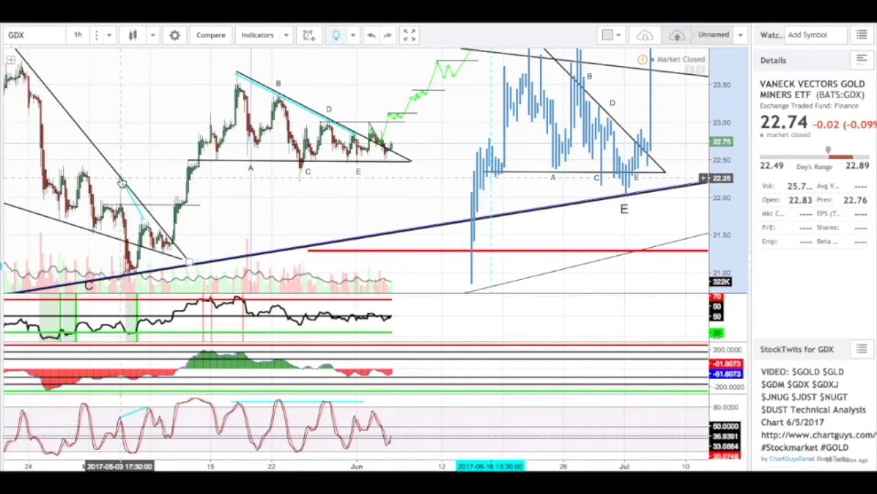
pyautogui.click(149, 217)
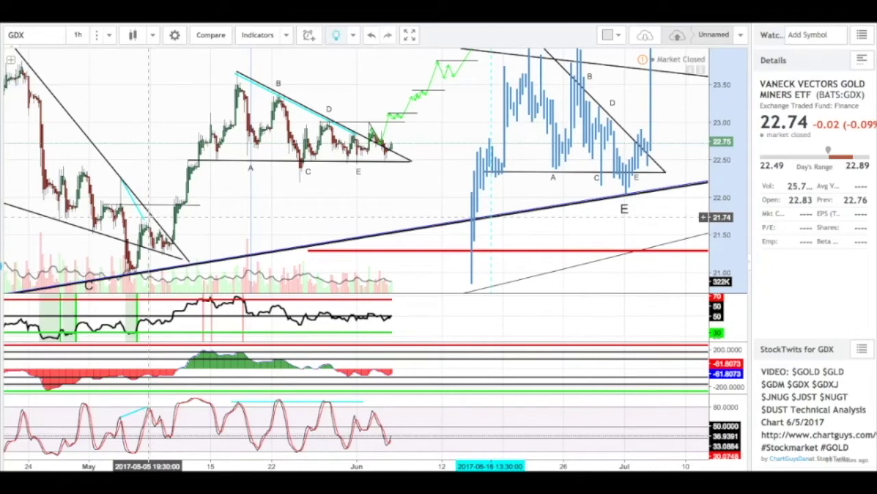
pyautogui.click(267, 91)
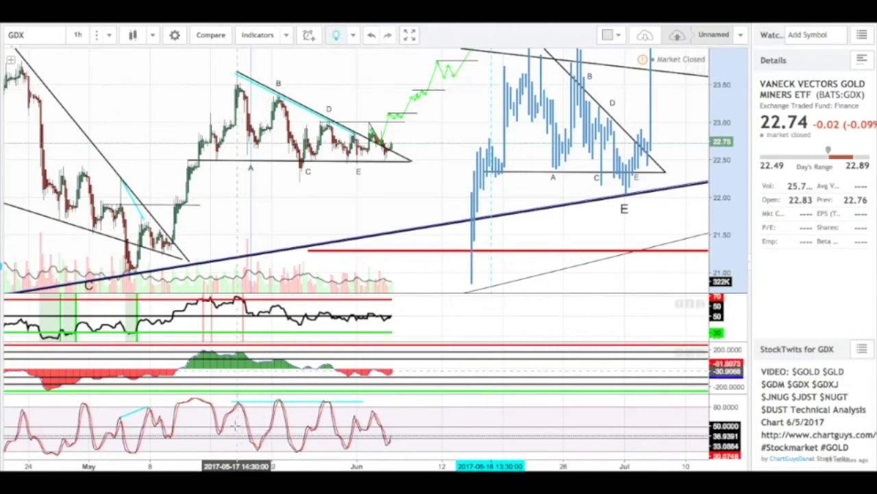
pyautogui.click(238, 404)
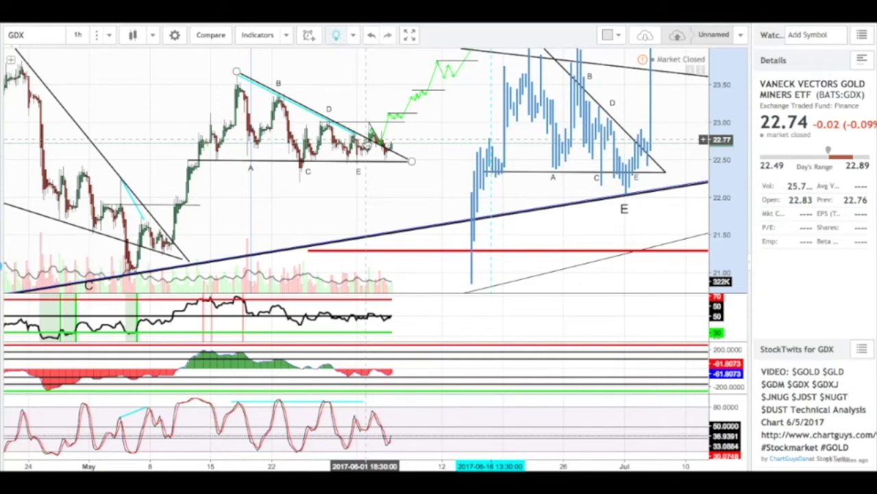
# Step: Switch to the 15-minute interval and zoom onto the ABCDE triangle from mid-May into June
pyautogui.write('15')
pyautogui.press('Return')
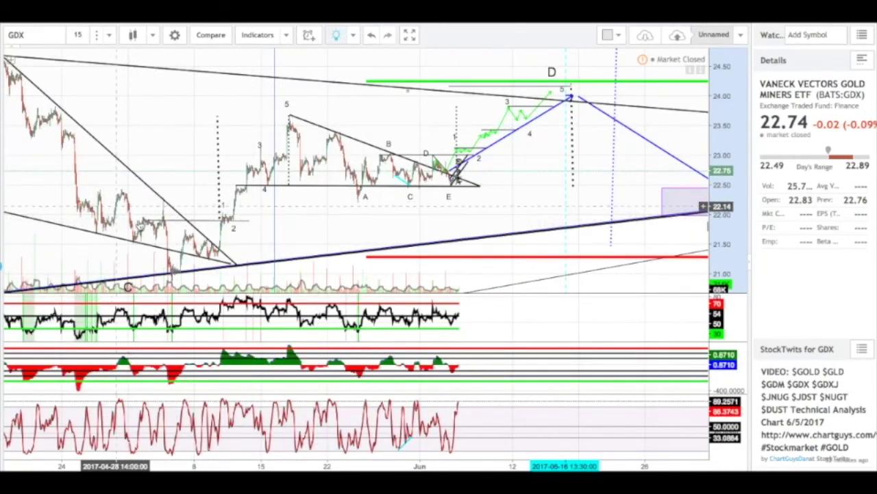
pyautogui.moveTo(234, 267); pyautogui.dragTo(368, 258)
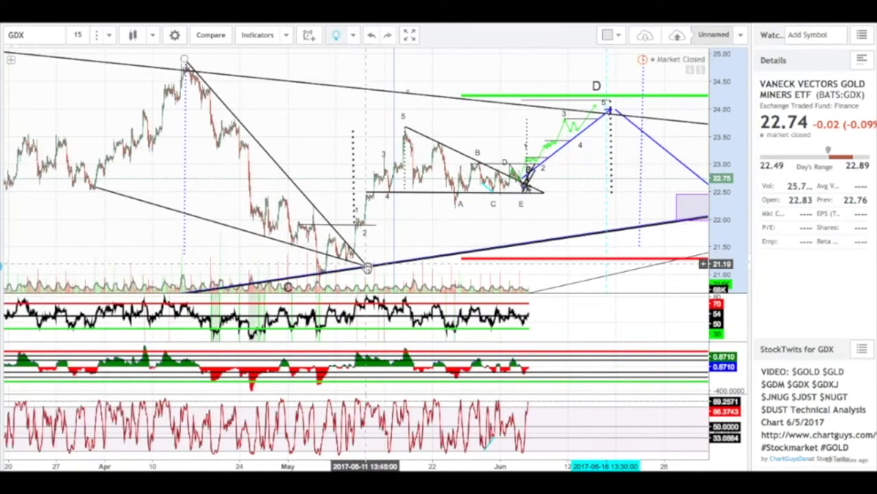
pyautogui.scroll(3, 370, 157)
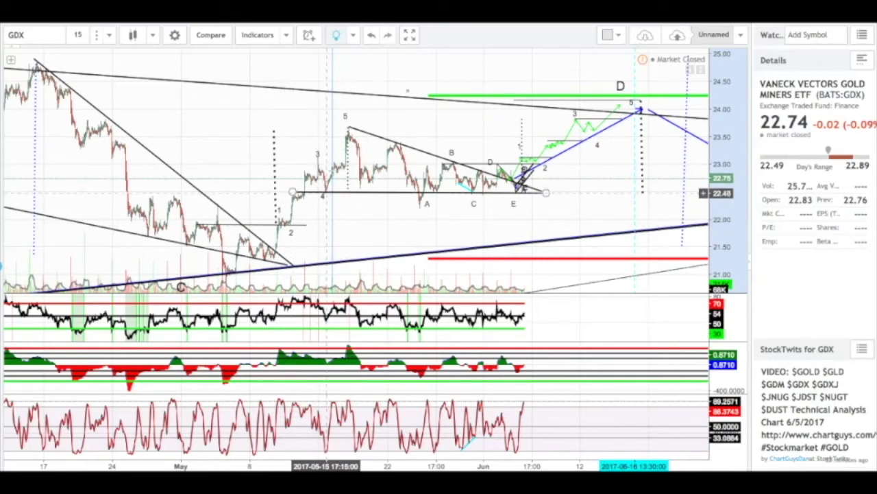
pyautogui.scroll(2, 350, 129)
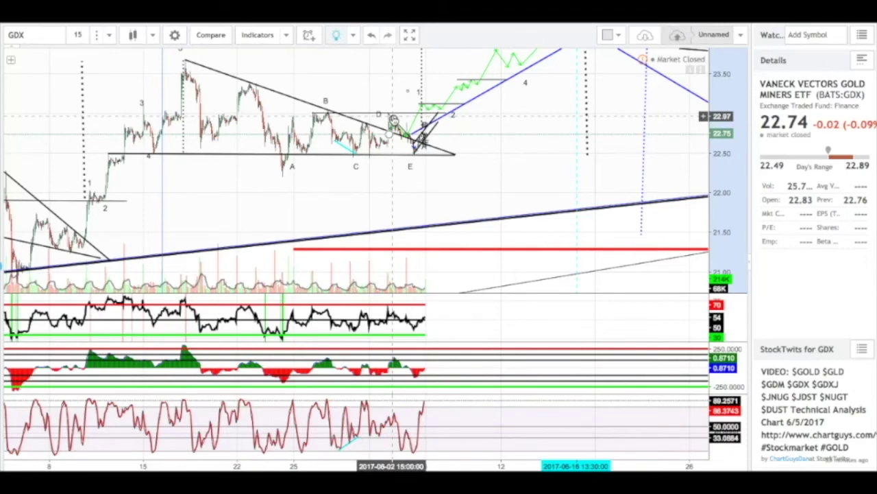
pyautogui.scroll(3, 425, 157)
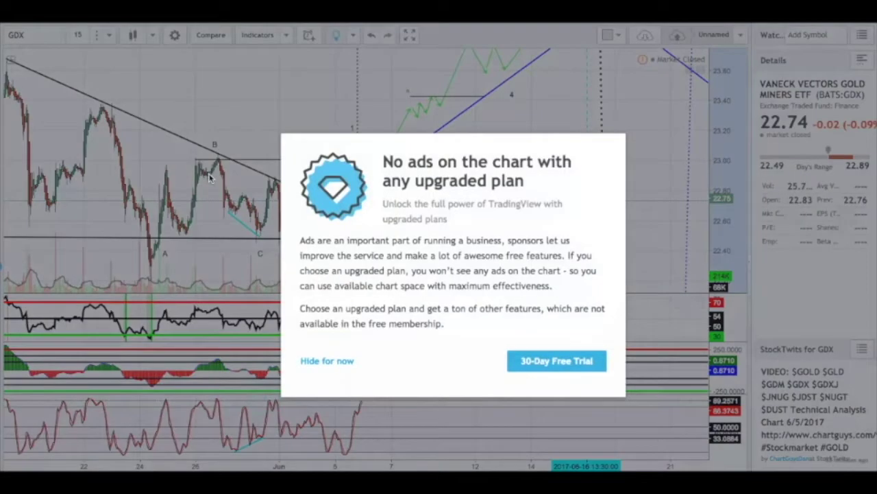
# Step: Close the Free Stock Scanner ad, zoom out over the full pattern, and select the triangle base line
pyautogui.click(201, 167)
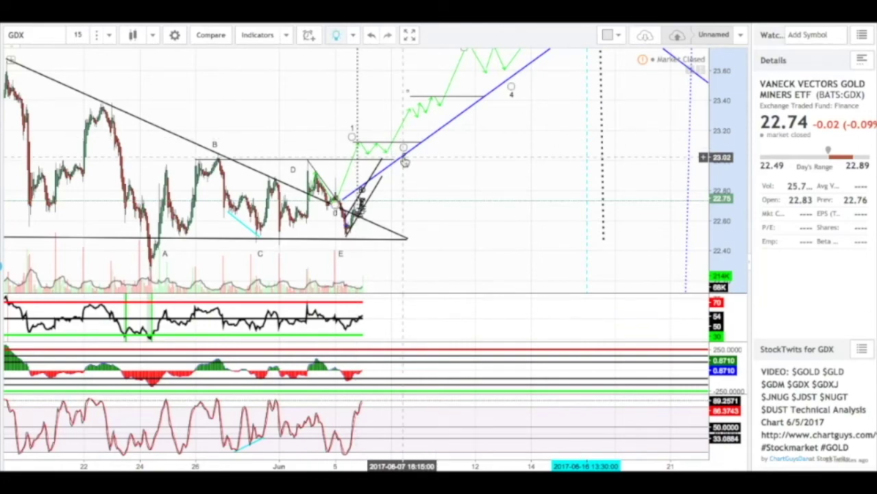
pyautogui.scroll(-5, 357, 140)
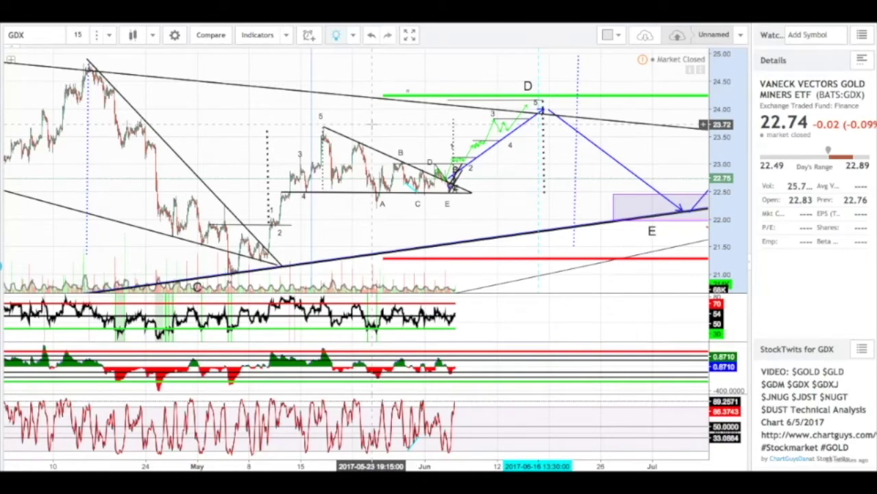
pyautogui.scroll(3, 375, 123)
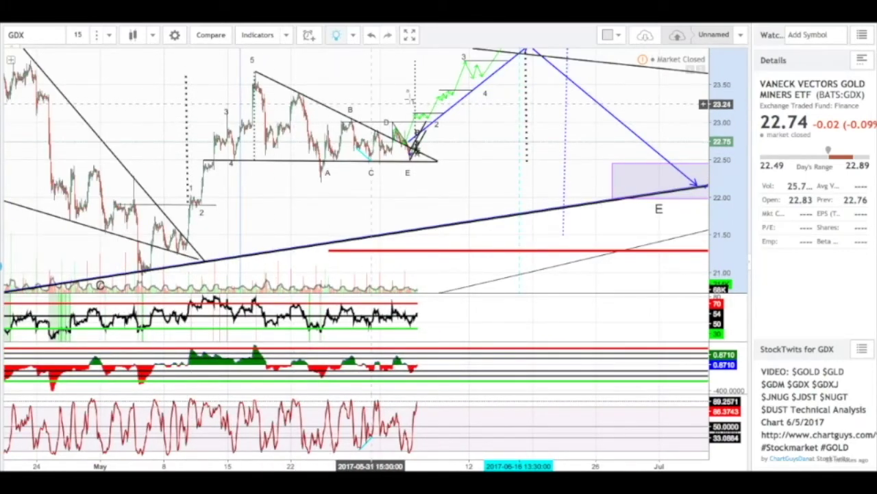
pyautogui.click(437, 163)
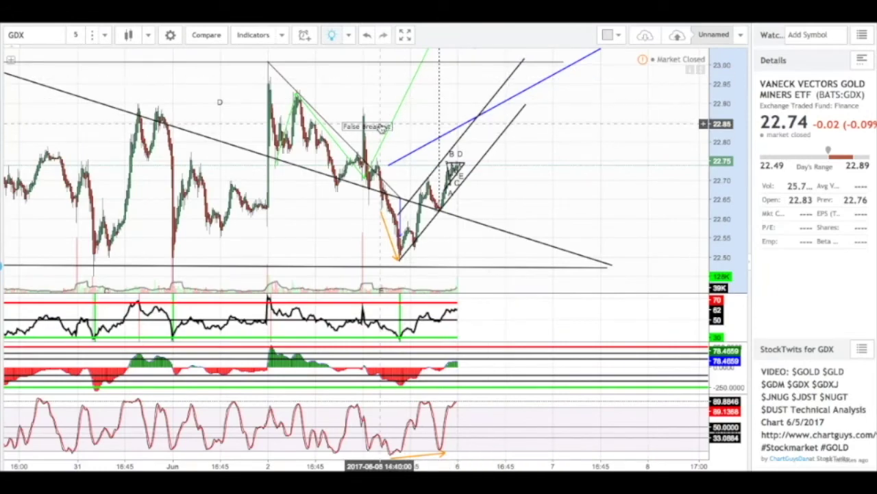
# Step: Zoom and scroll the 5-minute chart to inspect the downward trendline drawn from the high
pyautogui.scroll(2, 225, 199)
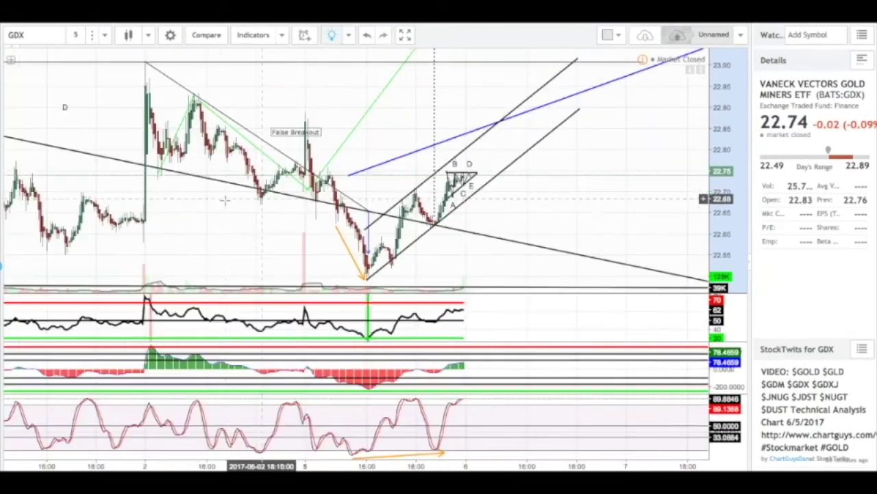
pyautogui.scroll(3, 225, 199)
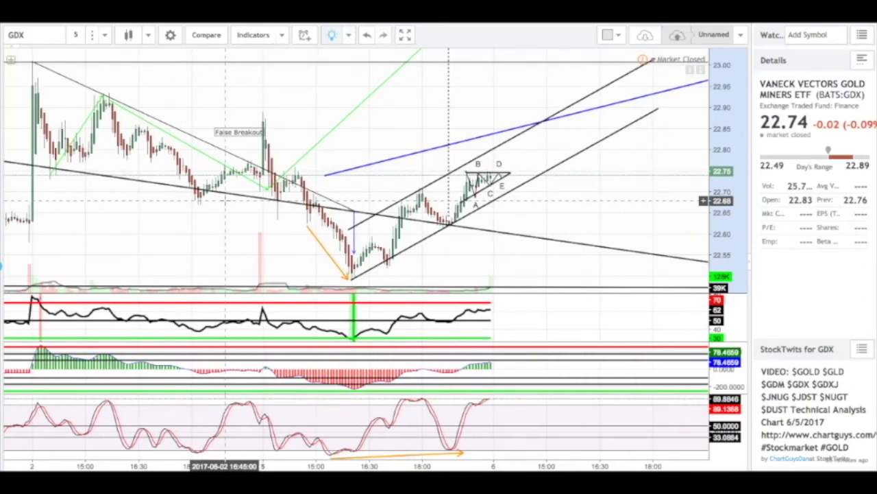
pyautogui.scroll(-4, 115, 98)
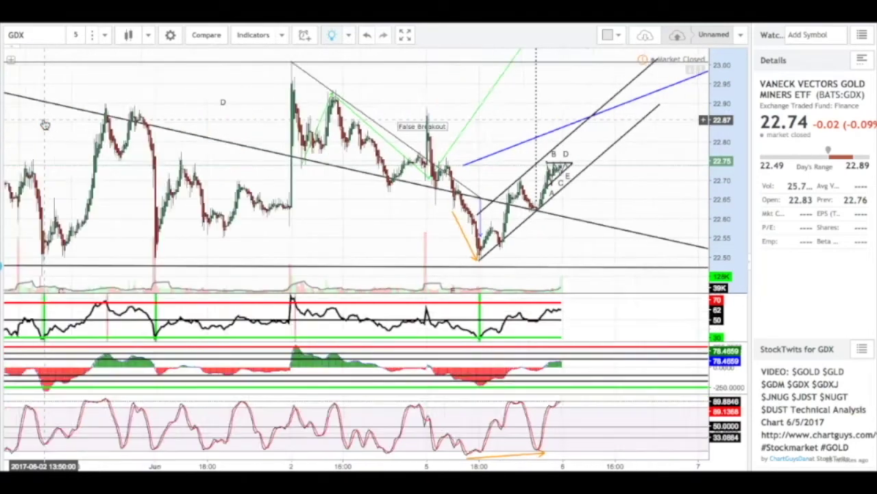
pyautogui.hscroll(2, 45, 124)
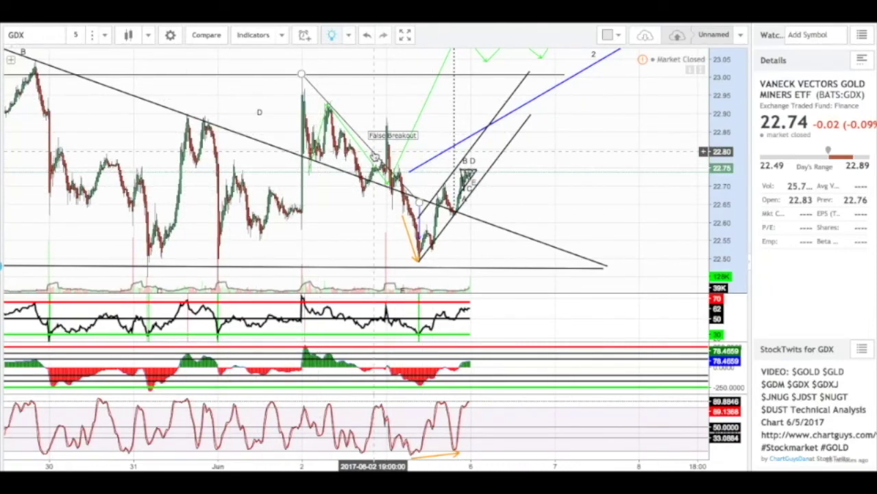
pyautogui.scroll(3, 374, 157)
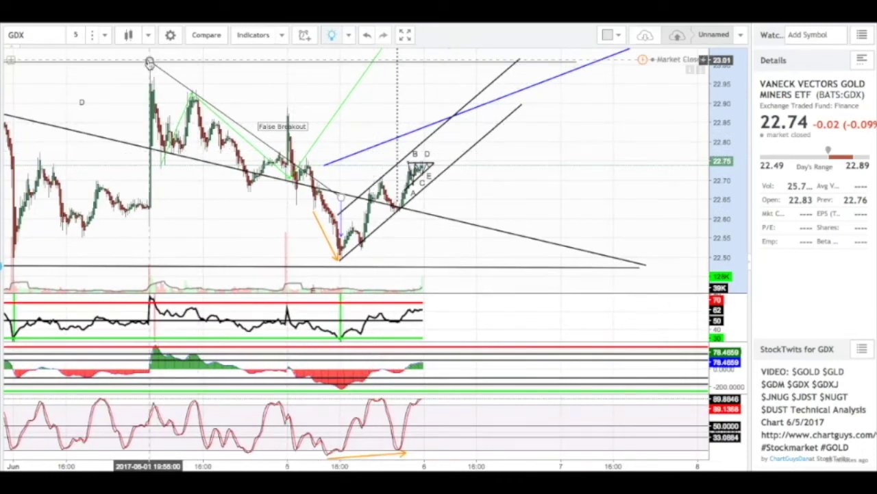
pyautogui.click(149, 63)
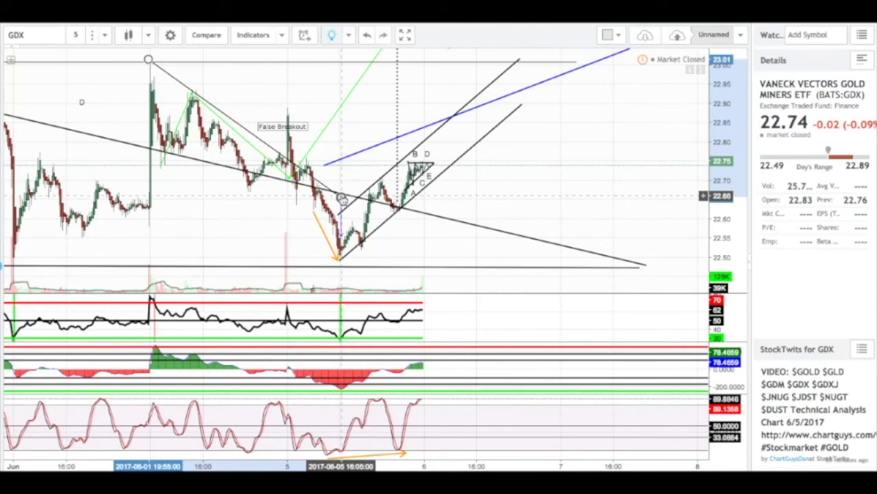
pyautogui.scroll(-3, 342, 198)
pyautogui.scroll(-2, 342, 198)
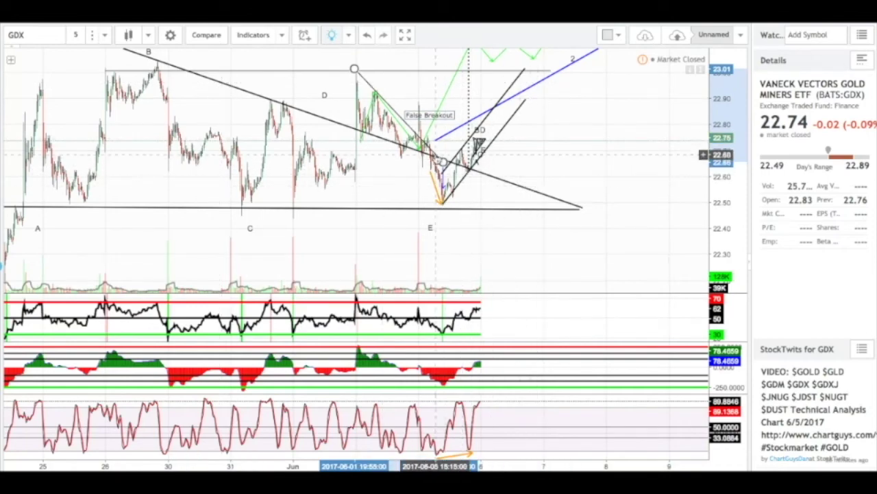
pyautogui.scroll(2, 436, 159)
pyautogui.scroll(3, 436, 159)
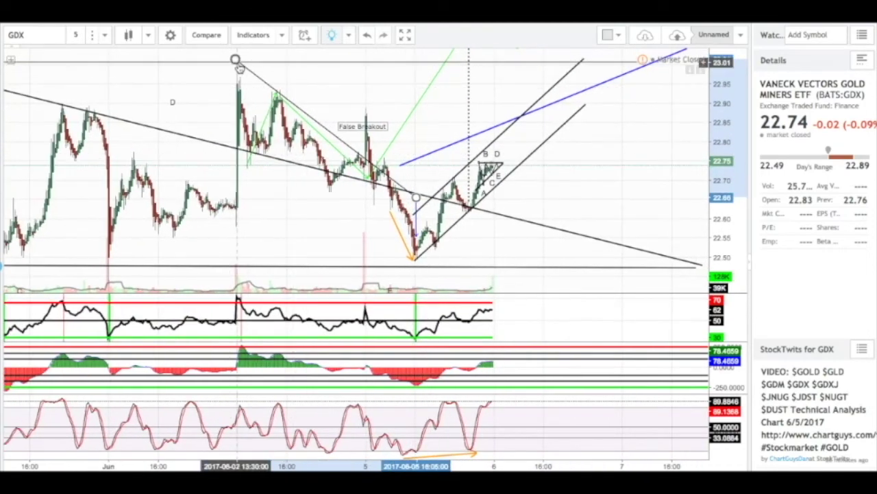
pyautogui.press('F1')
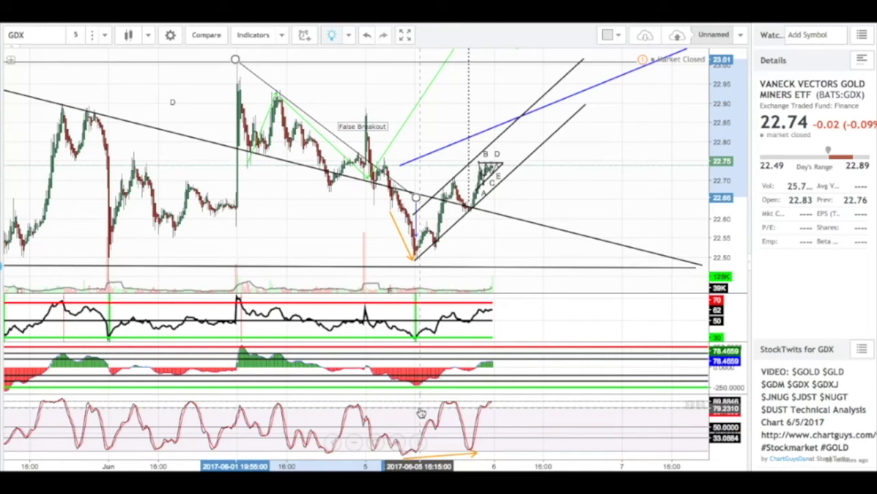
# Step: Anchor the orange line's end at the swing low, then switch to 1-minute candles
pyautogui.moveTo(415, 258); pyautogui.dragTo(414, 263)
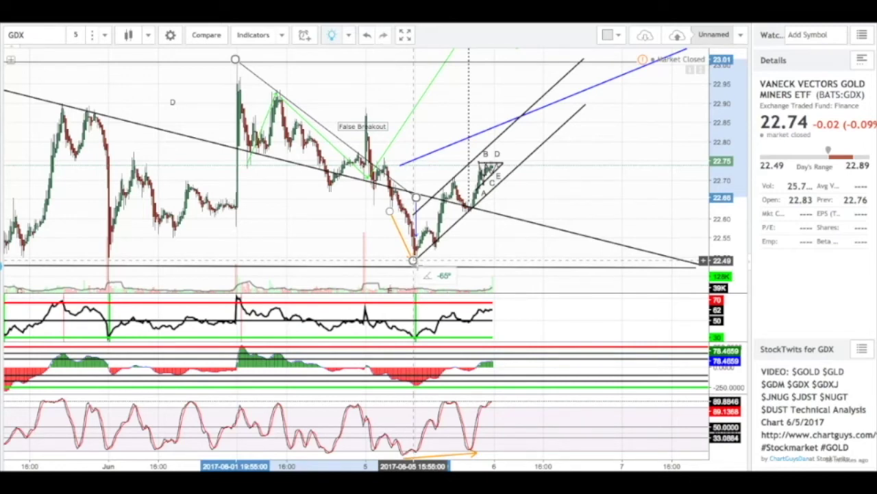
pyautogui.click(422, 269)
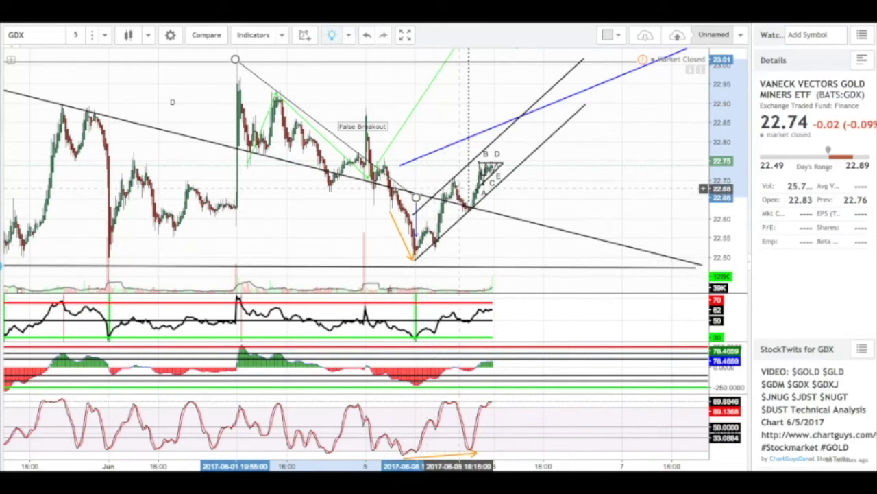
pyautogui.write('1')
pyautogui.press('Return')
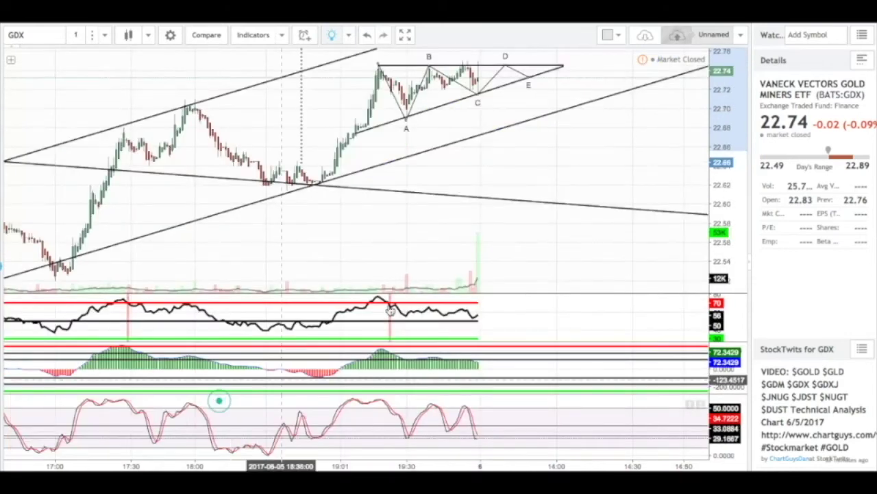
pyautogui.scroll(-3, 461, 232)
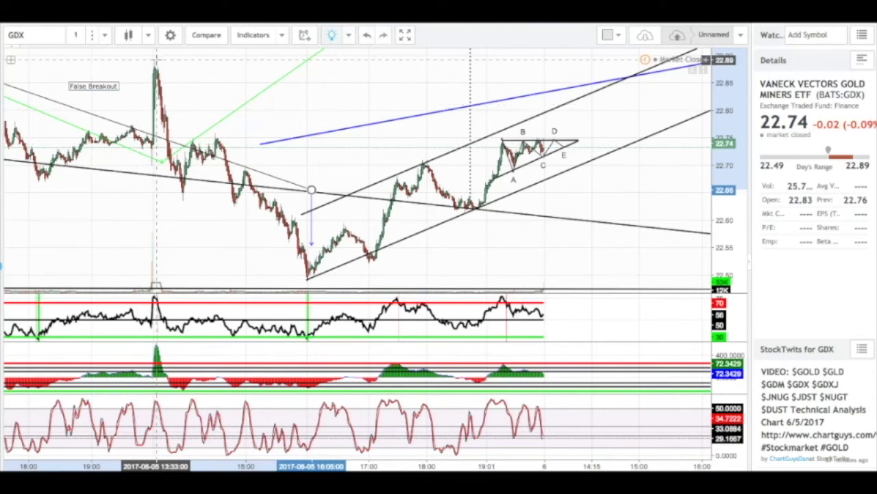
pyautogui.press('F2')
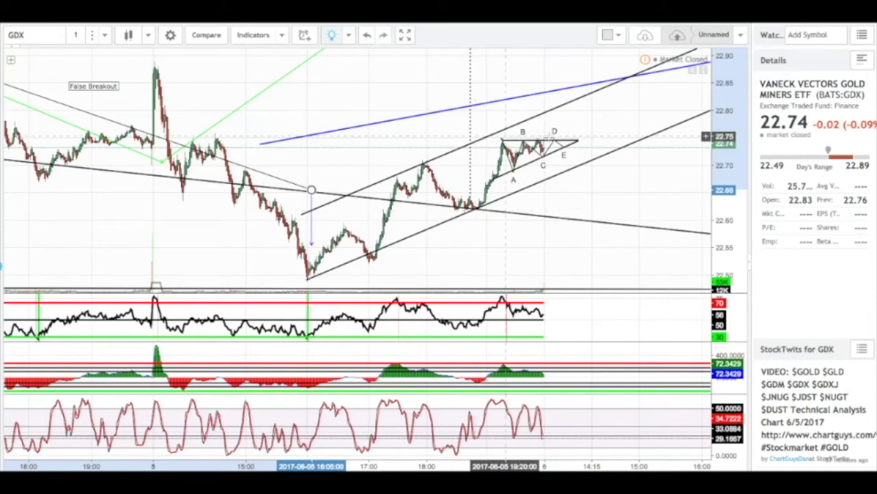
pyautogui.scroll(5, 506, 138)
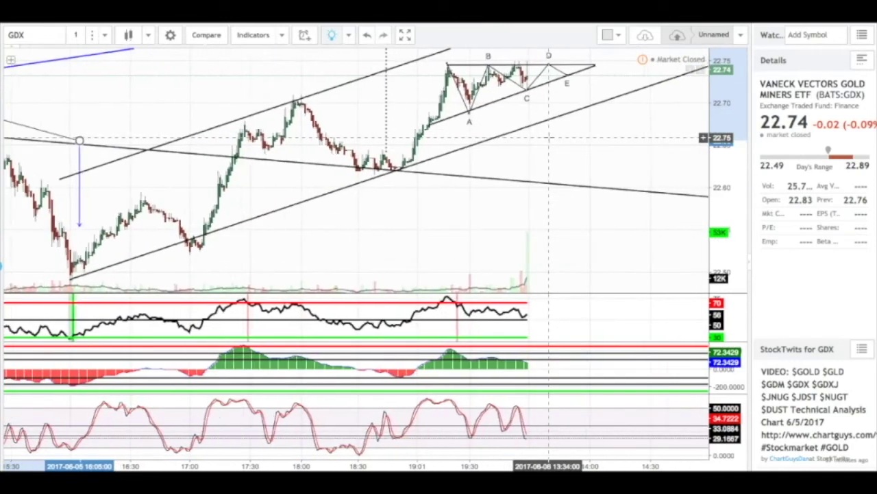
pyautogui.scroll(4, 549, 137)
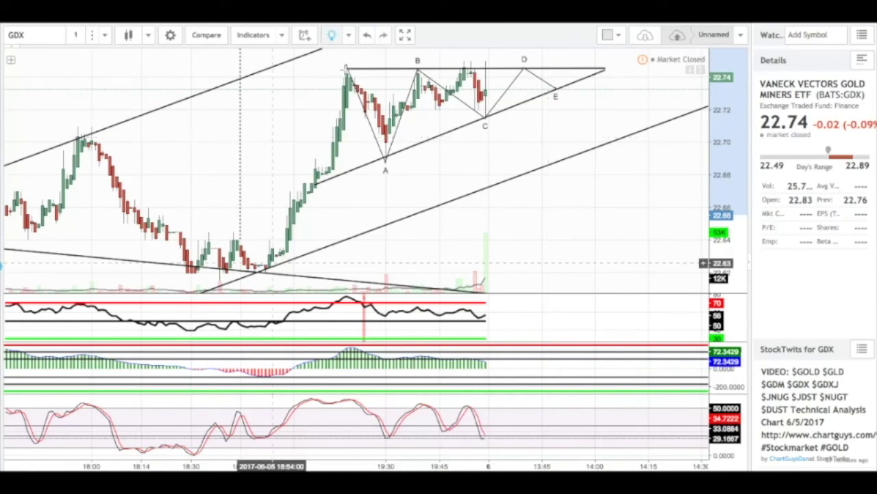
pyautogui.click(347, 70)
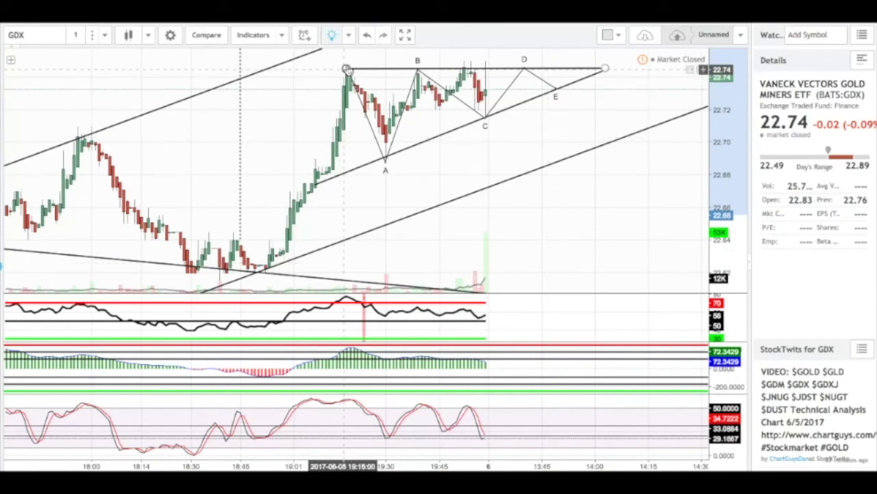
pyautogui.click(386, 162)
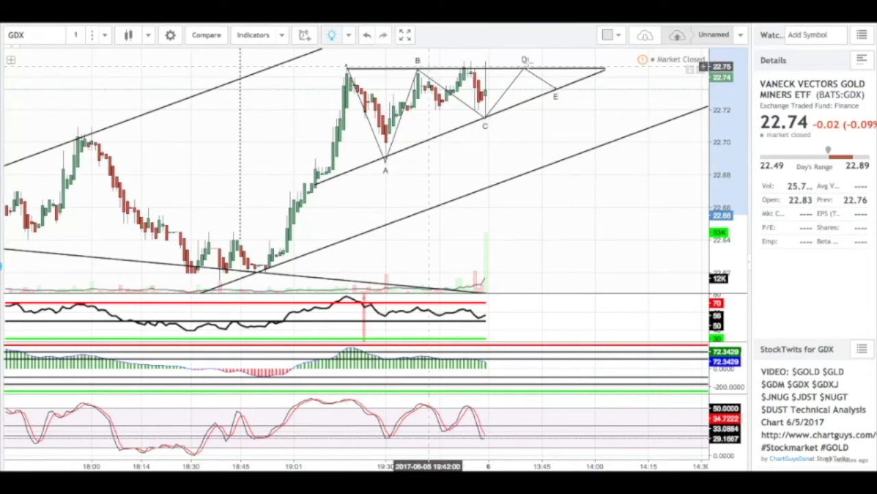
pyautogui.scroll(-5, 554, 87)
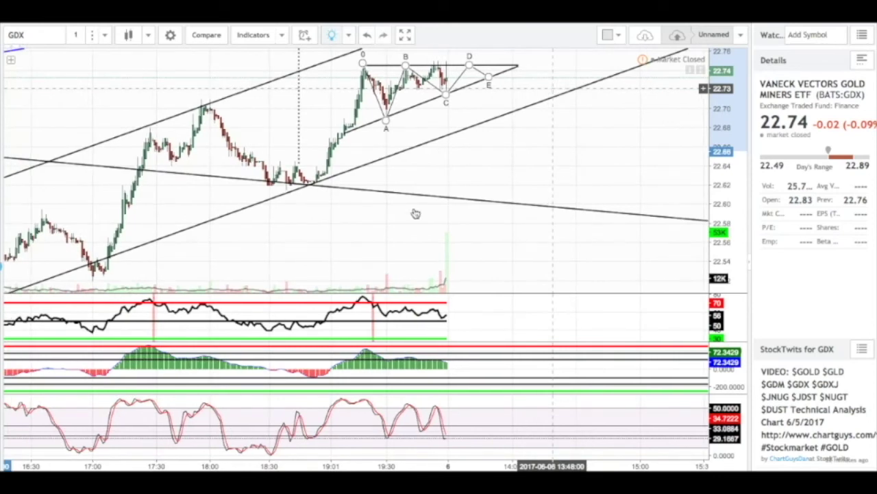
pyautogui.scroll(2, 365, 231)
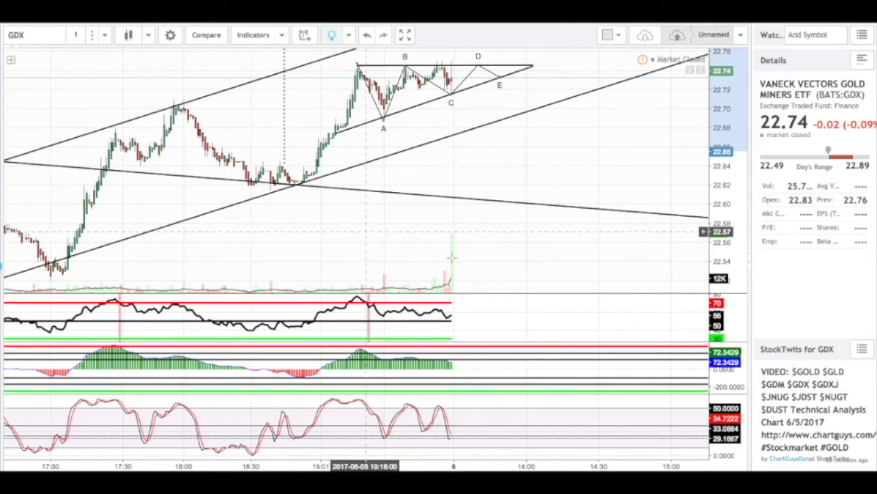
pyautogui.scroll(3, 458, 251)
pyautogui.scroll(1, 457, 251)
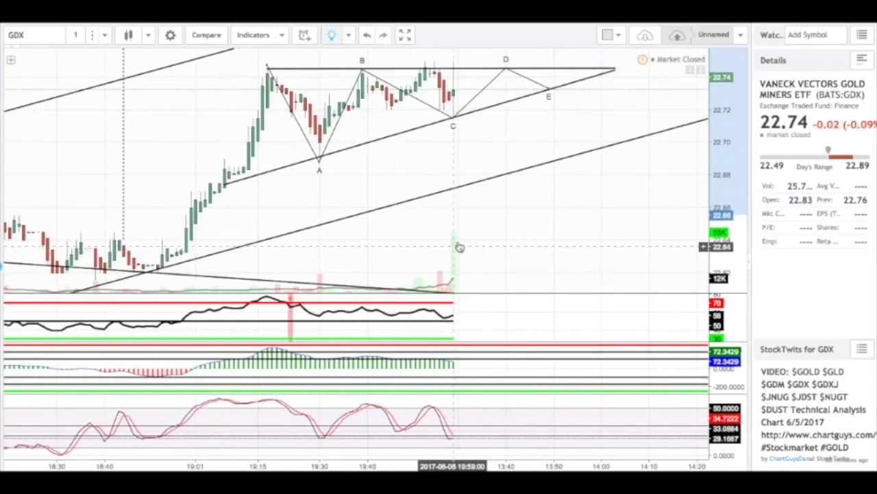
pyautogui.scroll(-5, 473, 276)
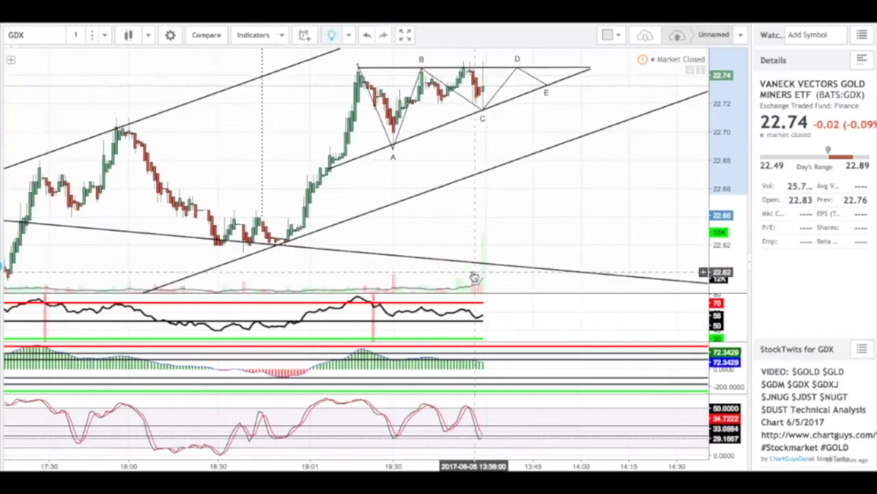
pyautogui.scroll(-1, 474, 277)
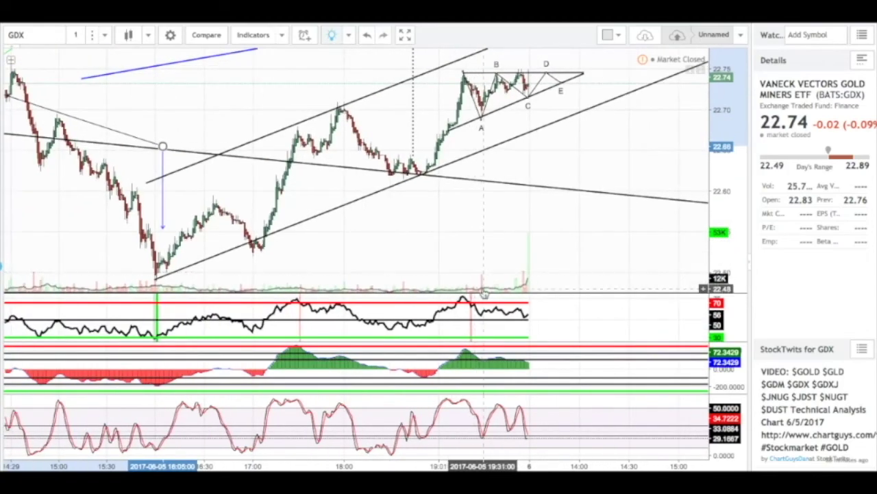